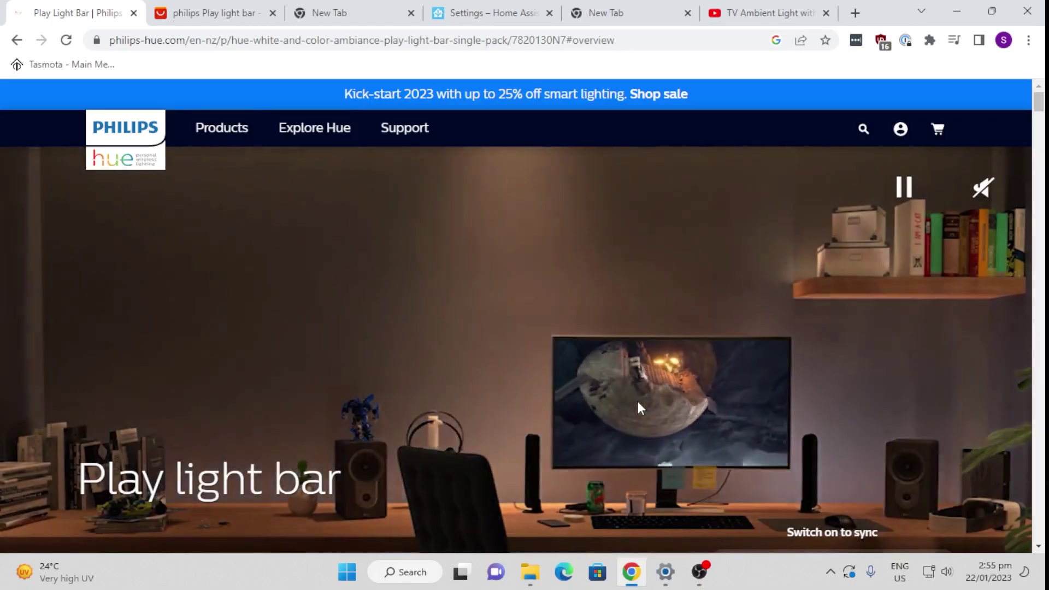
# Scroll to the Play light bar single pack section with Base kit, Extension and 2-pack options.
pyautogui.scroll(-4, 638, 403)
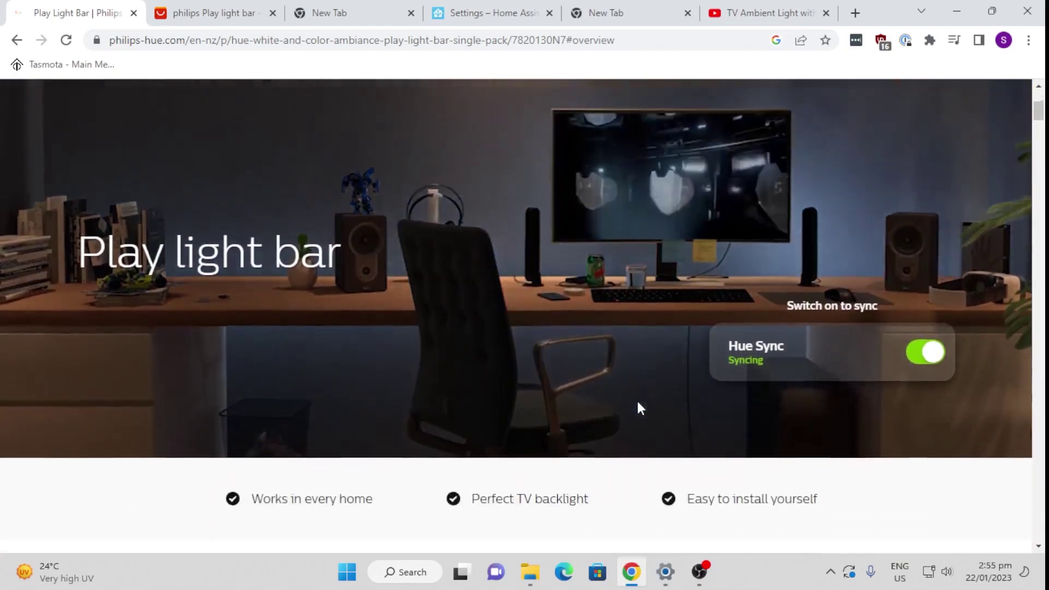
pyautogui.scroll(-7, 641, 409)
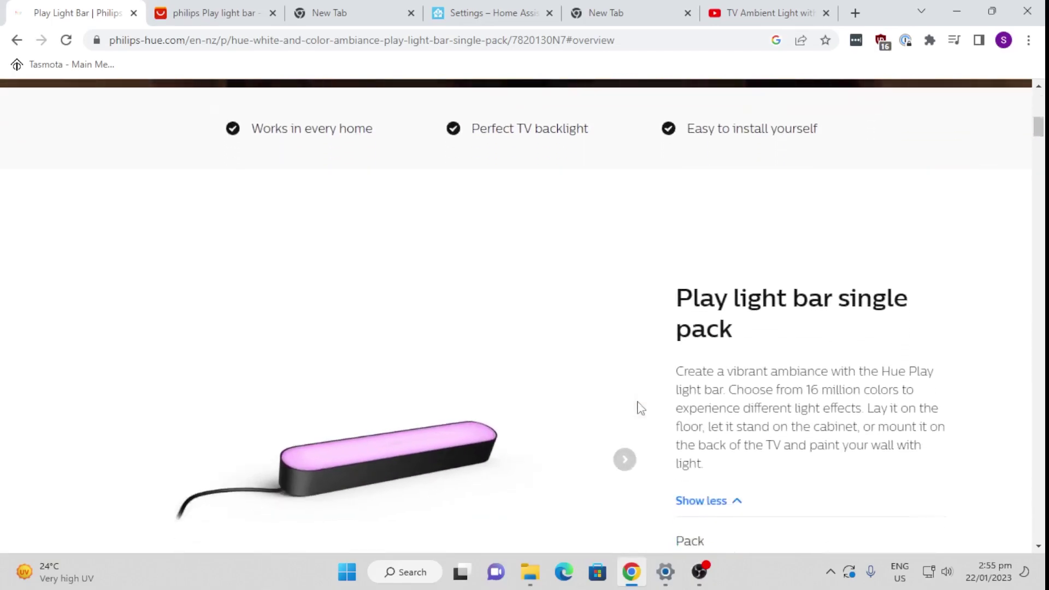
pyautogui.scroll(-2, 640, 408)
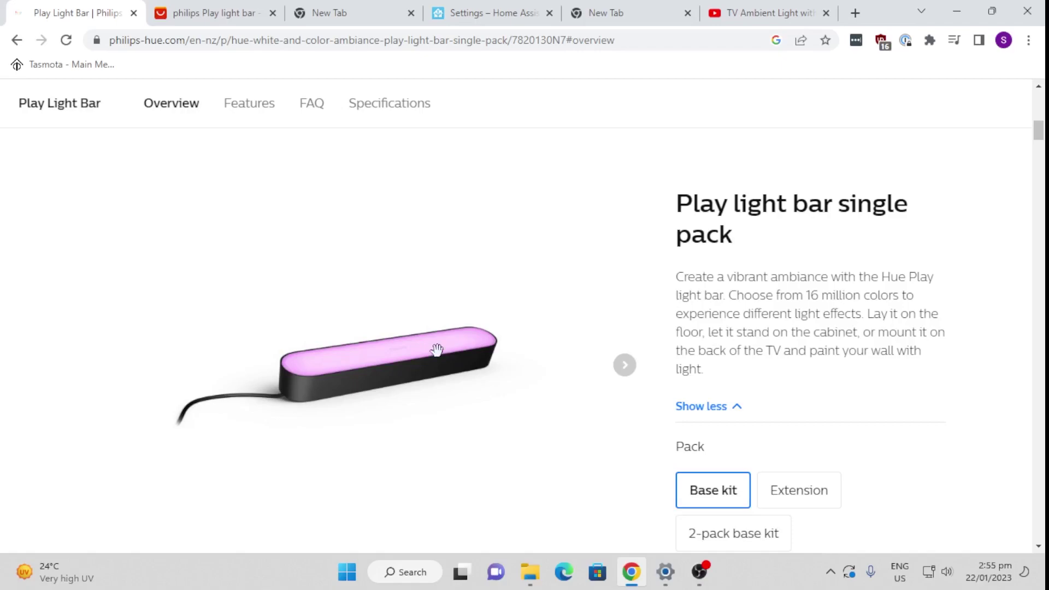
pyautogui.scroll(-1, 437, 349)
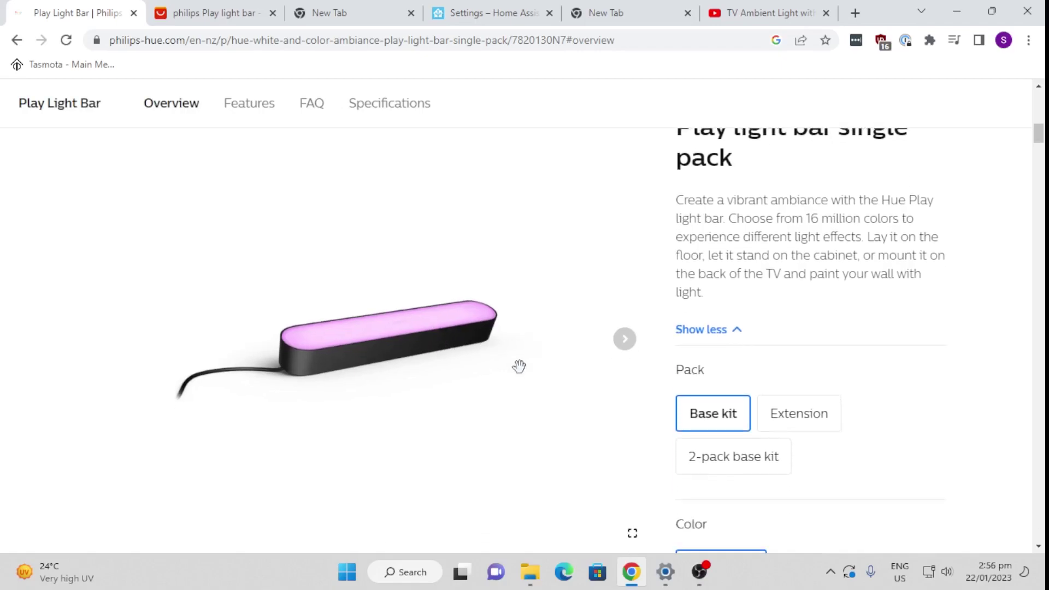
# Advance the gallery to the kit-contents photo showing light bar, power adapter and mounting pieces.
pyautogui.click(623, 340)
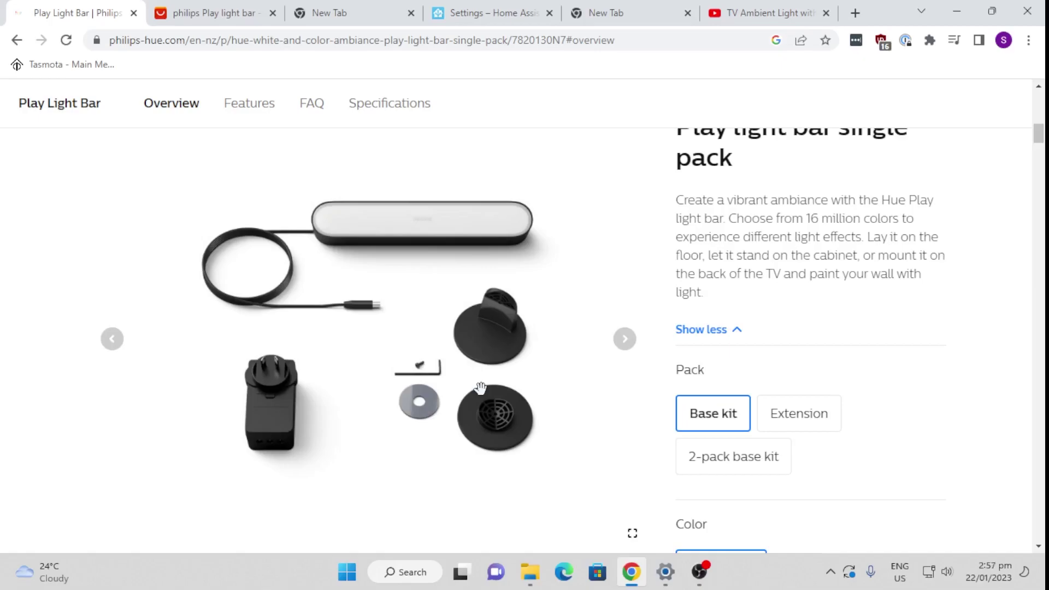
# Scroll past the $139.95 price, Add to cart and View in 3D.
pyautogui.scroll(-10, 480, 388)
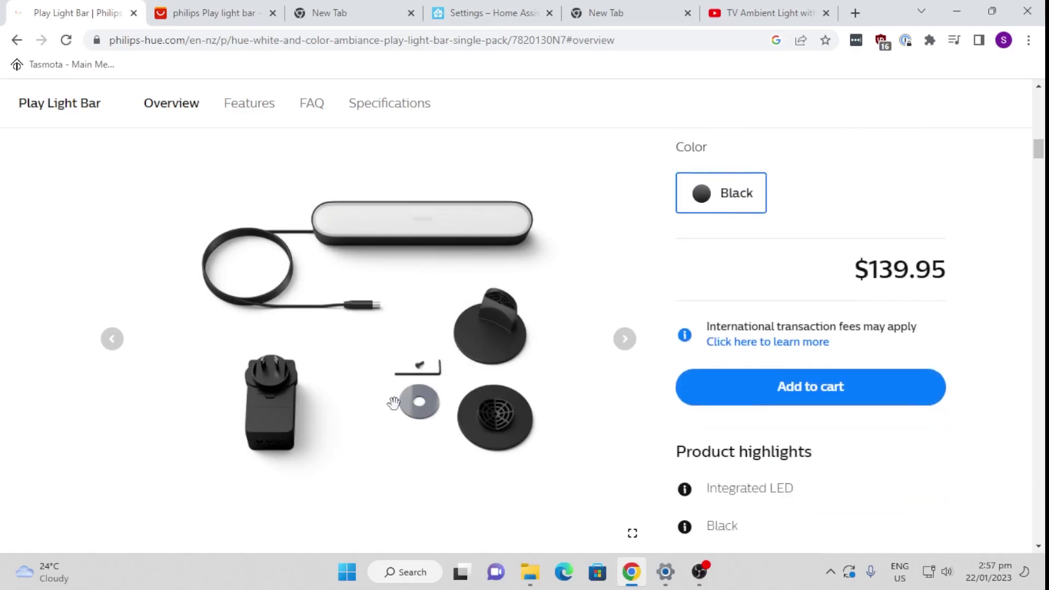
pyautogui.scroll(-3, 399, 415)
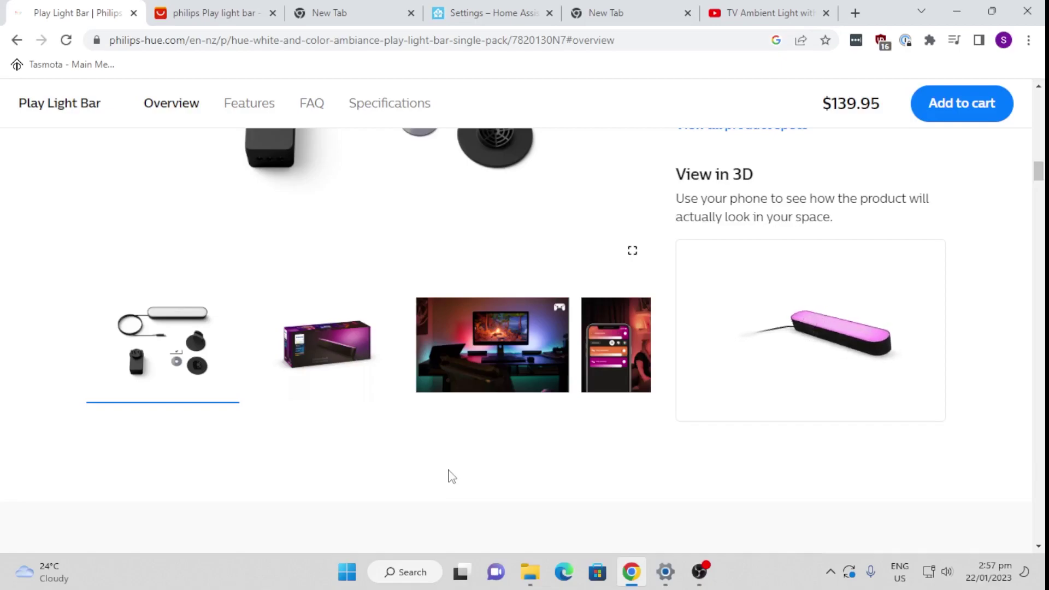
pyautogui.scroll(-8, 452, 476)
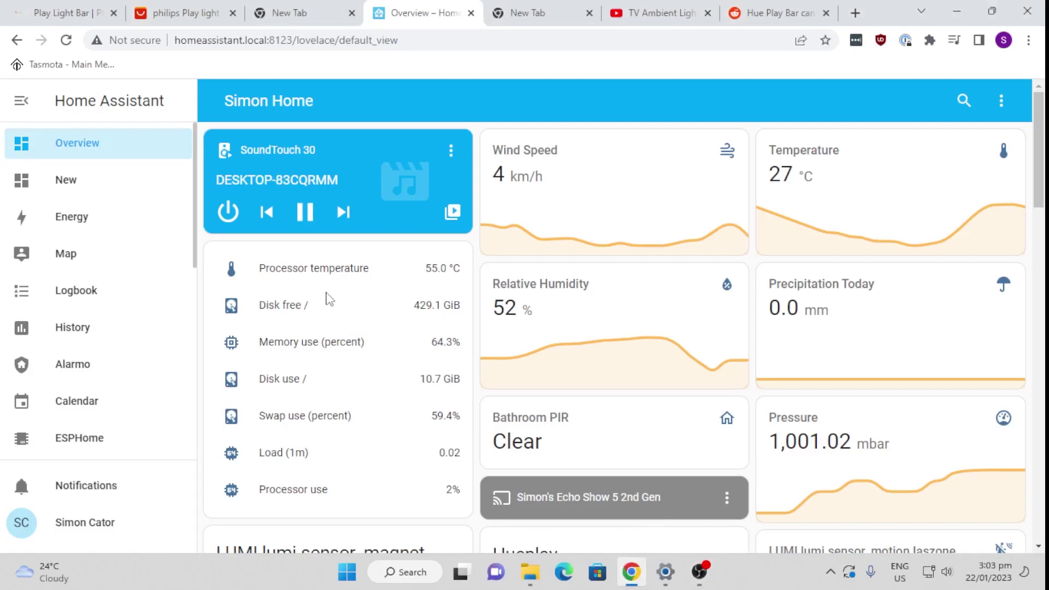
pyautogui.scroll(-10, 129, 327)
pyautogui.click(100, 434)
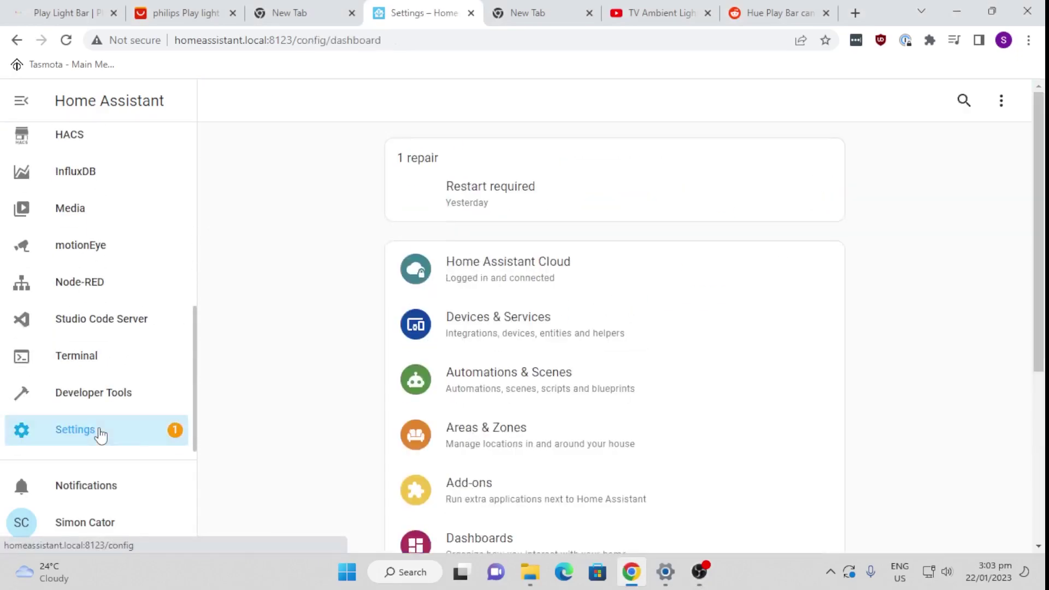
pyautogui.click(510, 313)
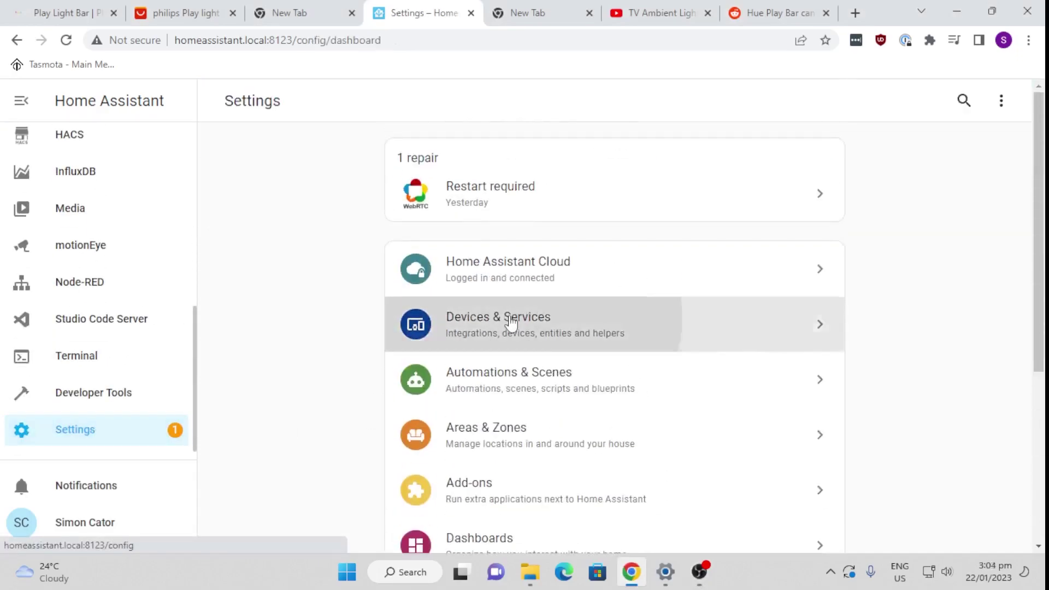
pyautogui.scroll(-10, 785, 418)
pyautogui.scroll(-1, 784, 417)
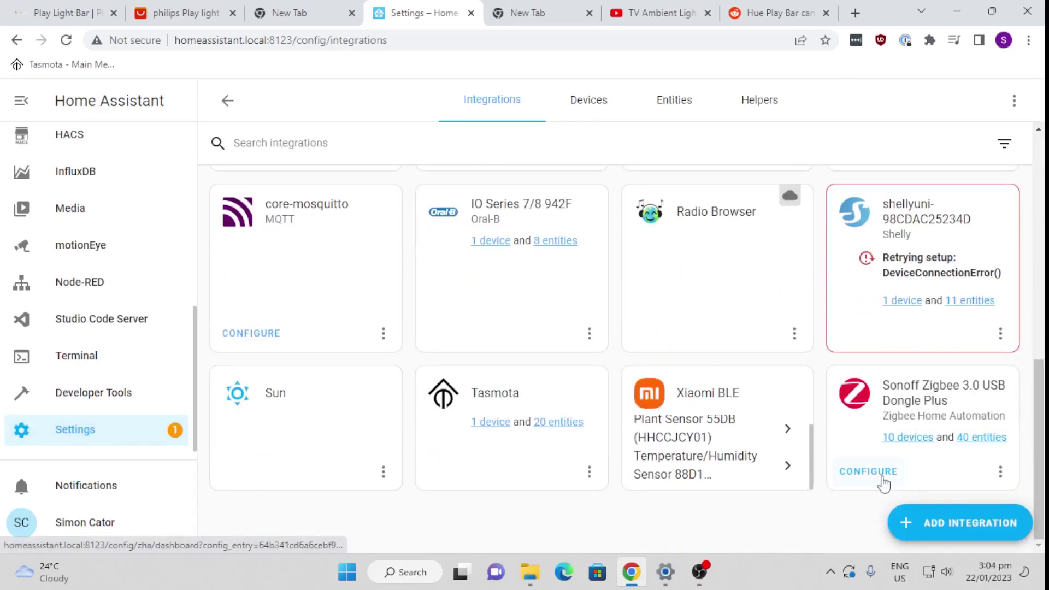
pyautogui.click(907, 439)
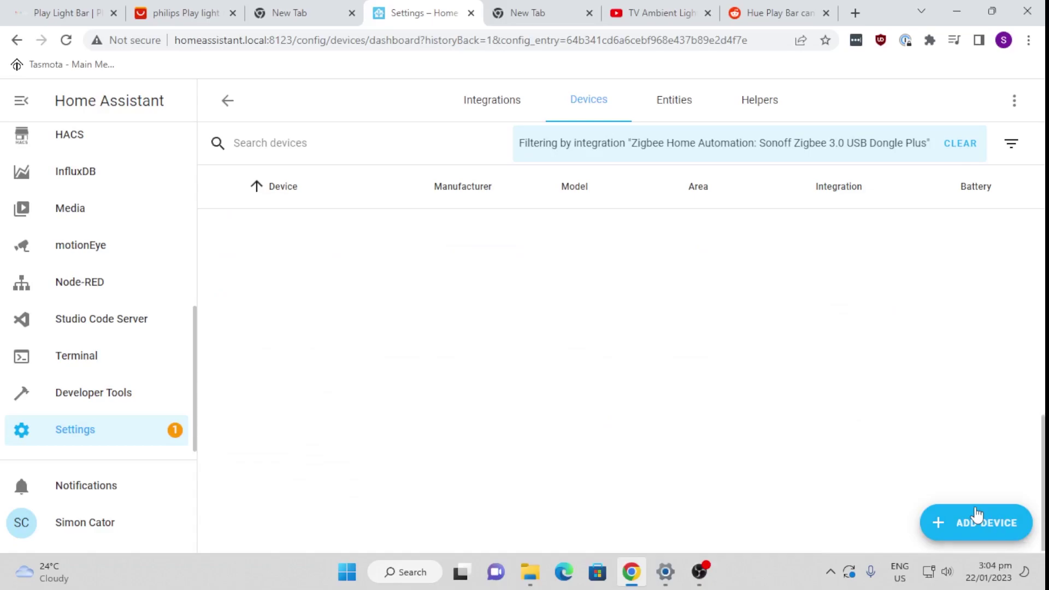
pyautogui.click(973, 522)
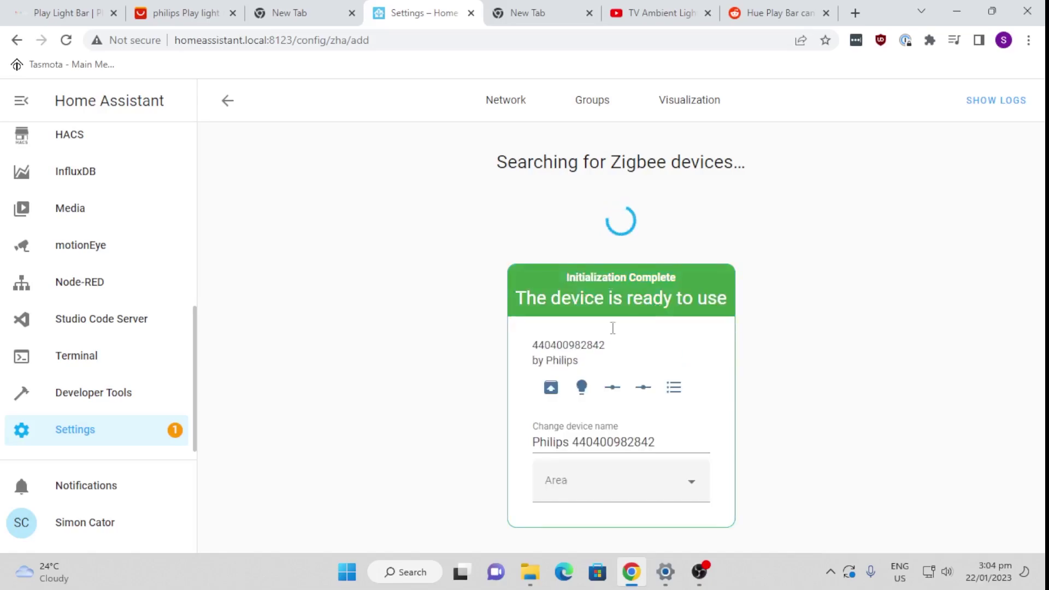
pyautogui.click(608, 484)
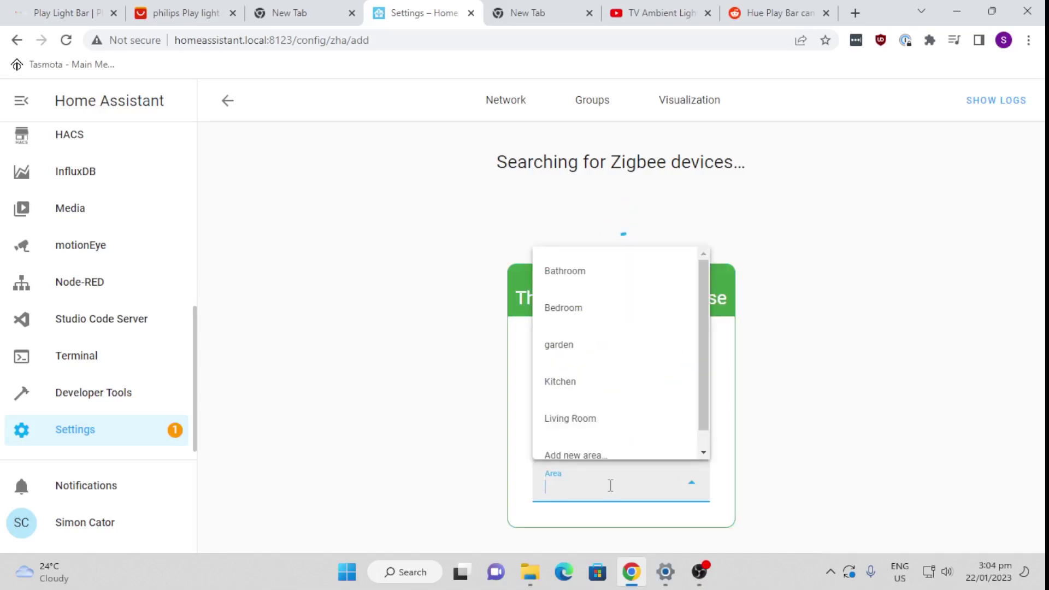
pyautogui.click(618, 310)
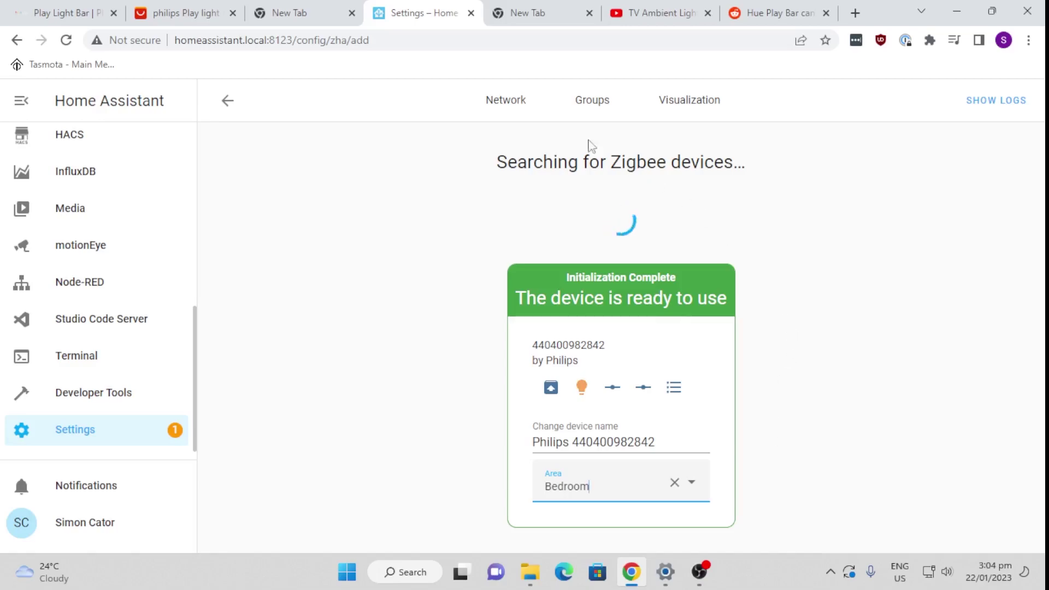
pyautogui.click(227, 101)
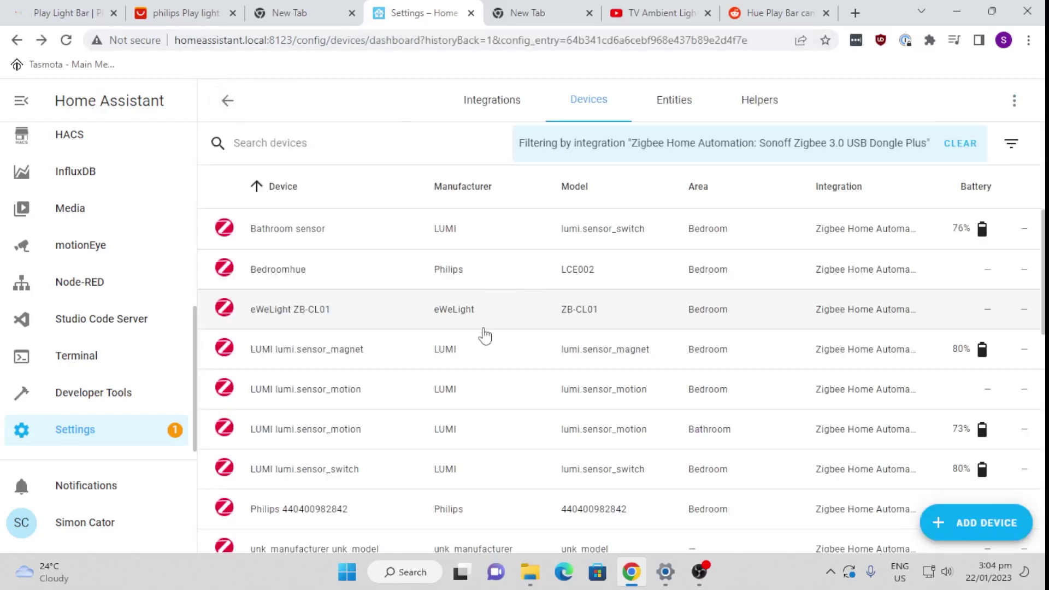
pyautogui.scroll(-5, 482, 350)
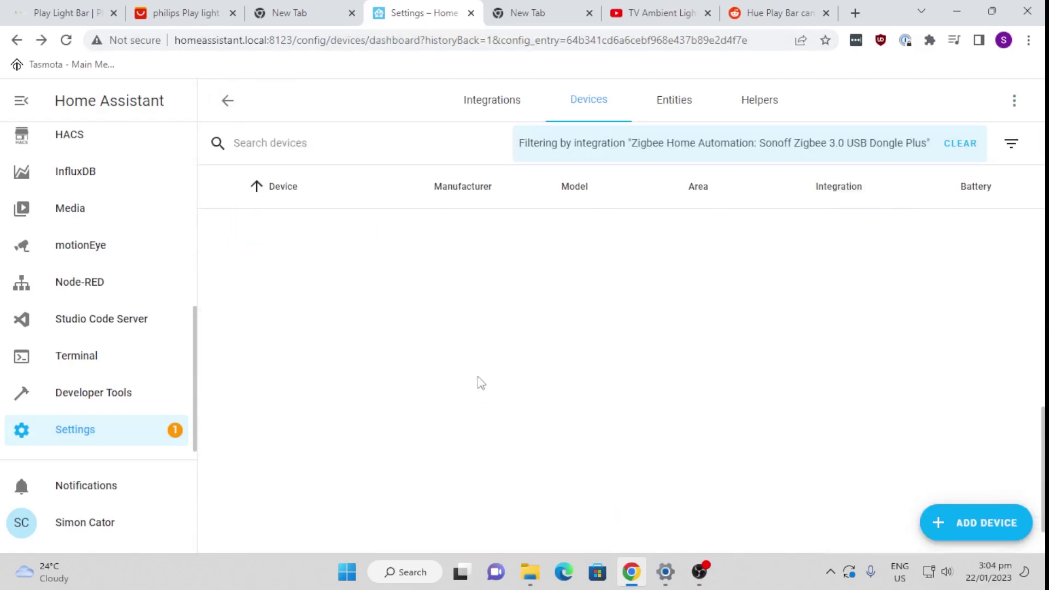
pyautogui.scroll(3, 469, 374)
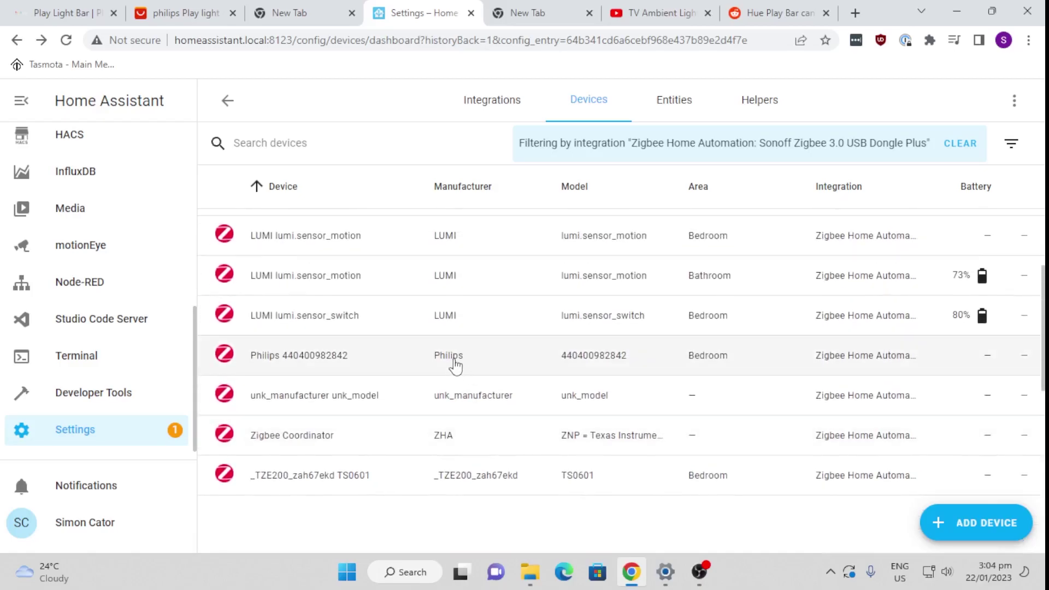
pyautogui.click(454, 360)
pyautogui.click(449, 368)
pyautogui.click(676, 174)
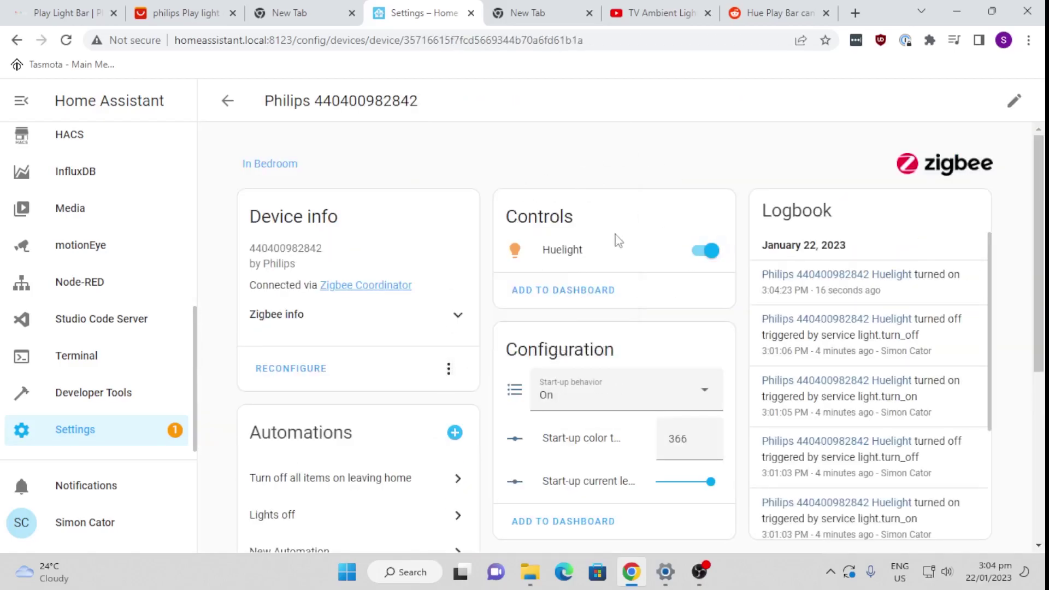
# Dim the Huelight to about 26, cool its white, then set it to blue.
pyautogui.click(515, 252)
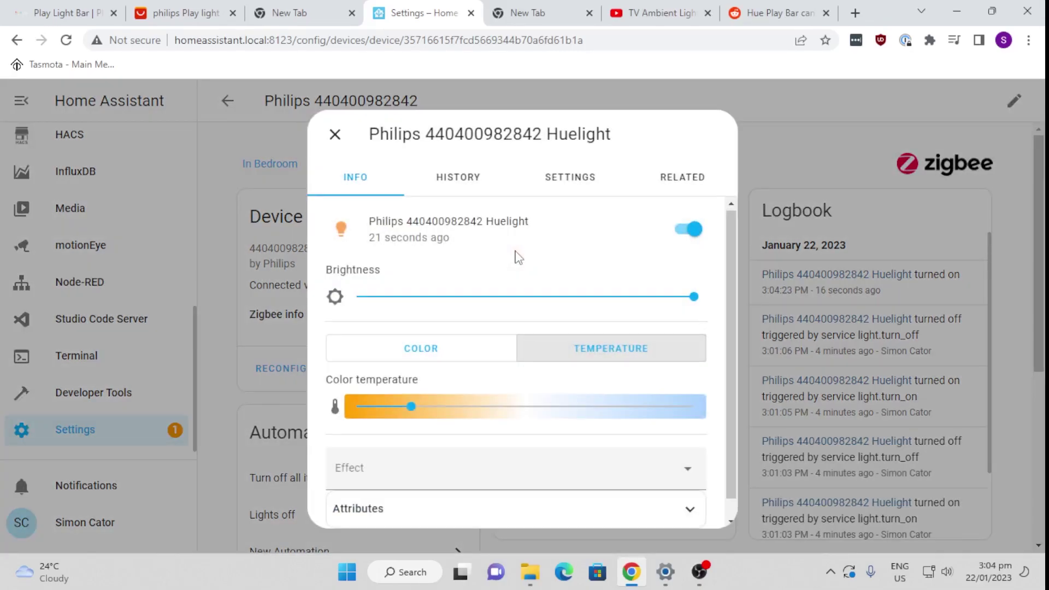
pyautogui.moveTo(693, 298); pyautogui.dragTo(506, 299)
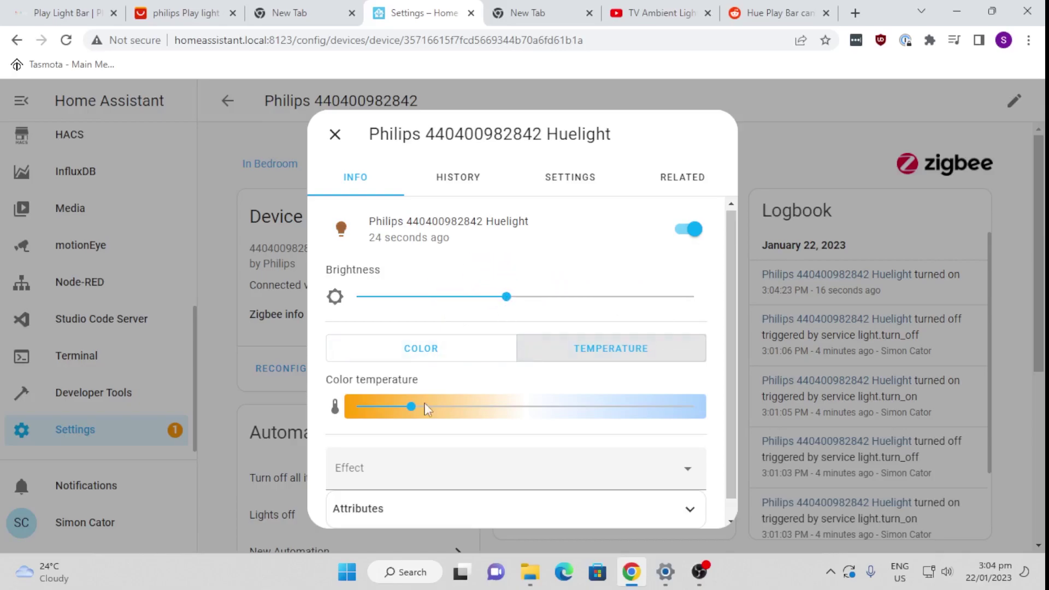
pyautogui.moveTo(410, 407); pyautogui.dragTo(590, 414)
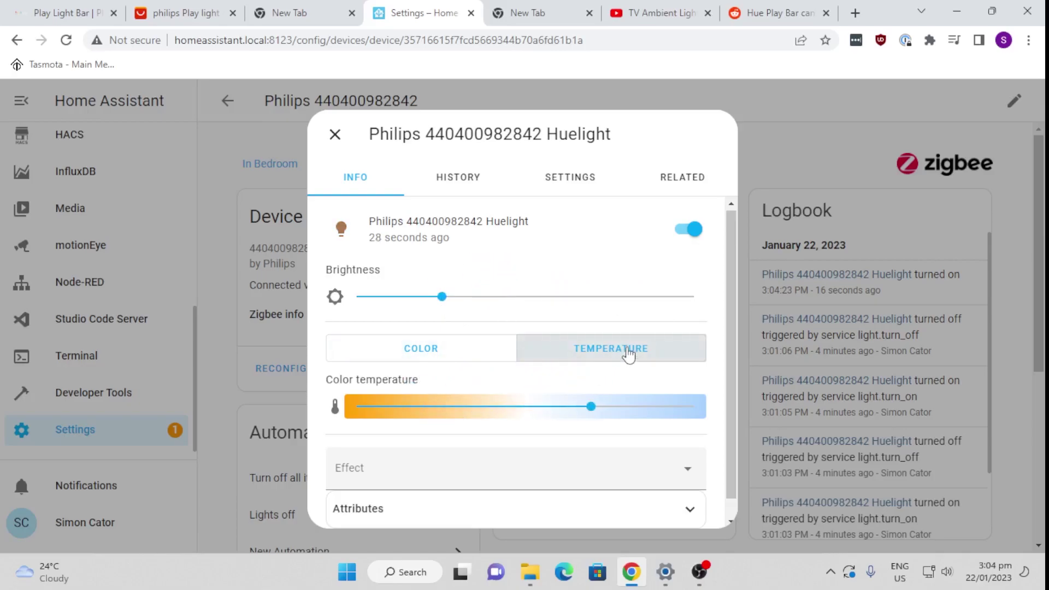
pyautogui.click(465, 353)
pyautogui.click(499, 433)
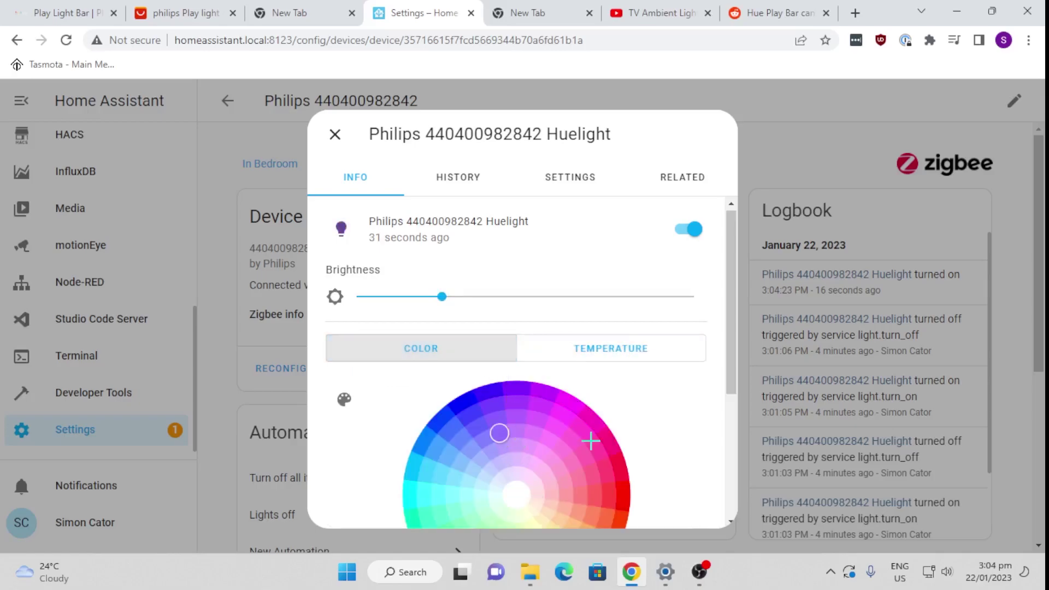
pyautogui.click(589, 494)
pyautogui.click(469, 413)
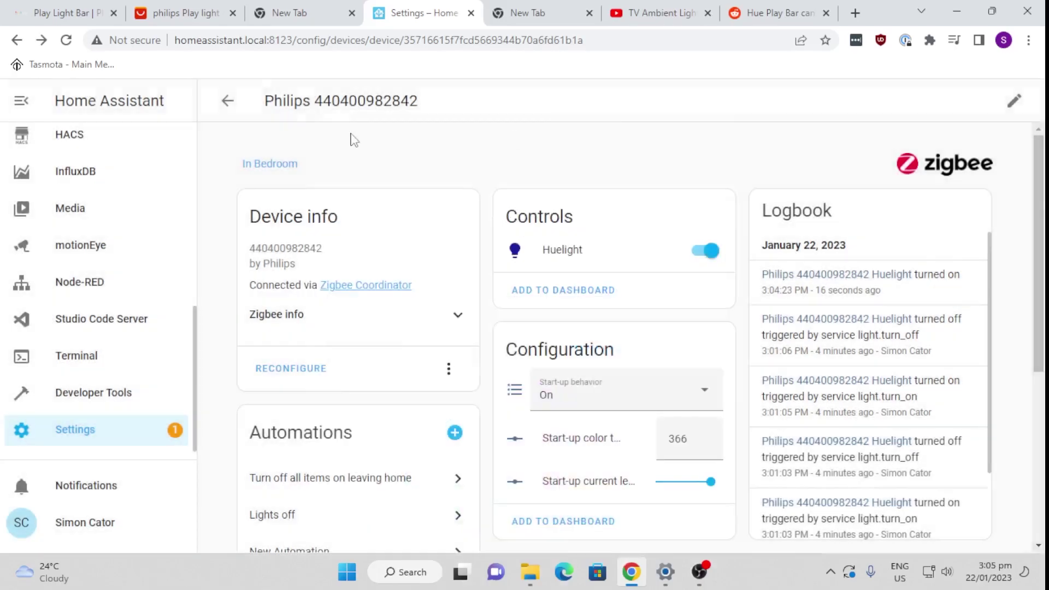
# Try Off, On and Toggle for Start-up behavior, finally choosing PreviousValue.
pyautogui.scroll(-2, 602, 371)
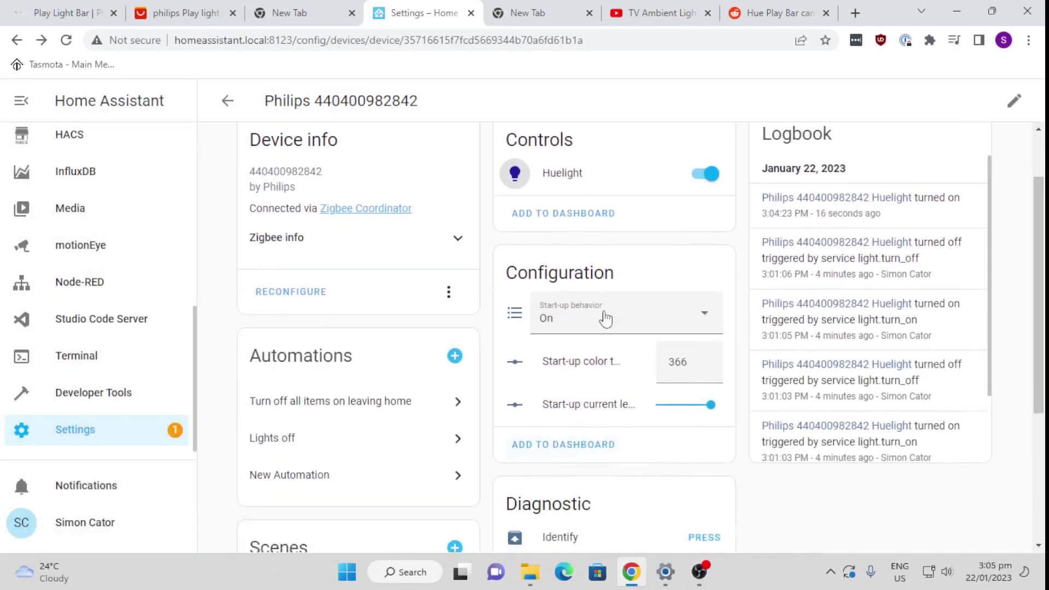
pyautogui.click(567, 326)
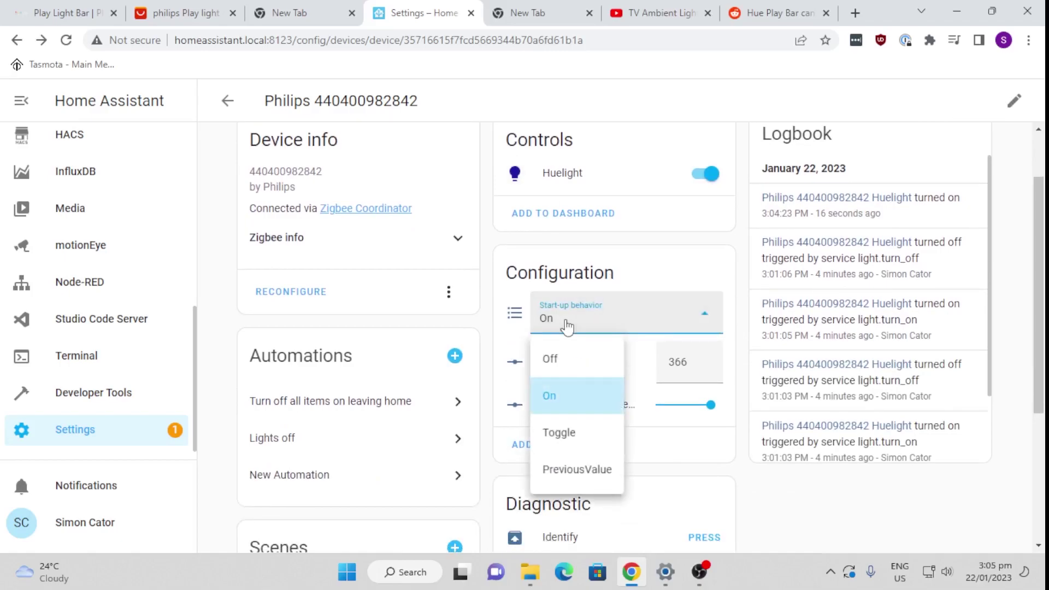
pyautogui.click(572, 369)
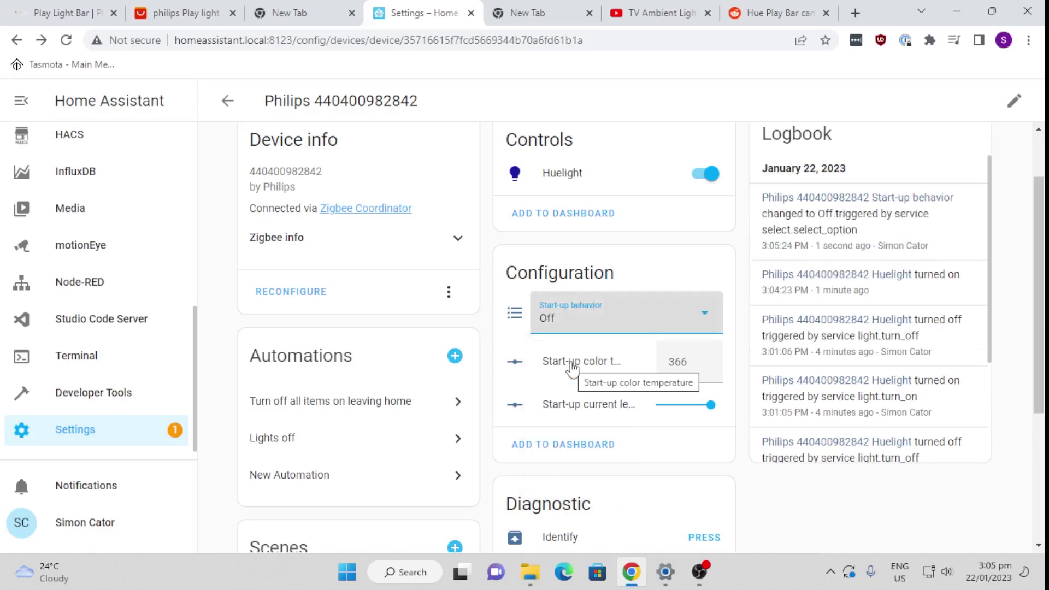
pyautogui.click(582, 324)
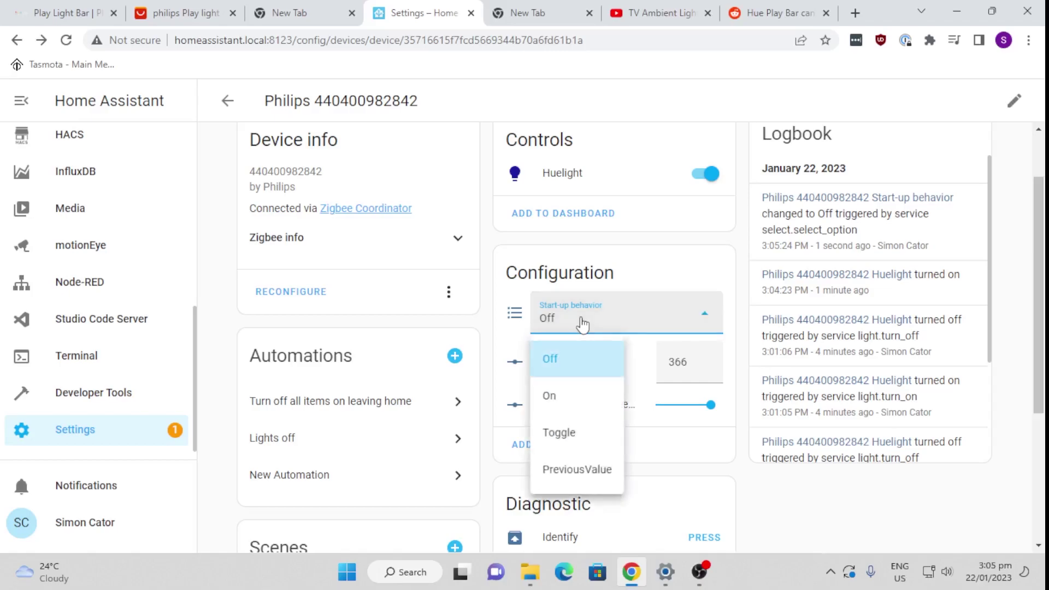
pyautogui.click(582, 395)
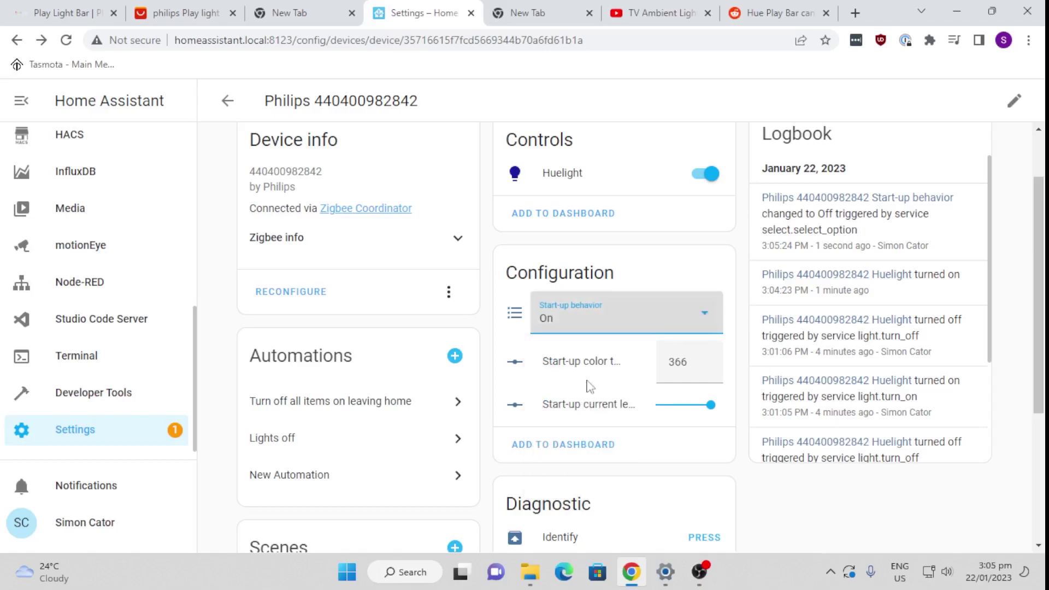
pyautogui.click(600, 321)
pyautogui.click(584, 435)
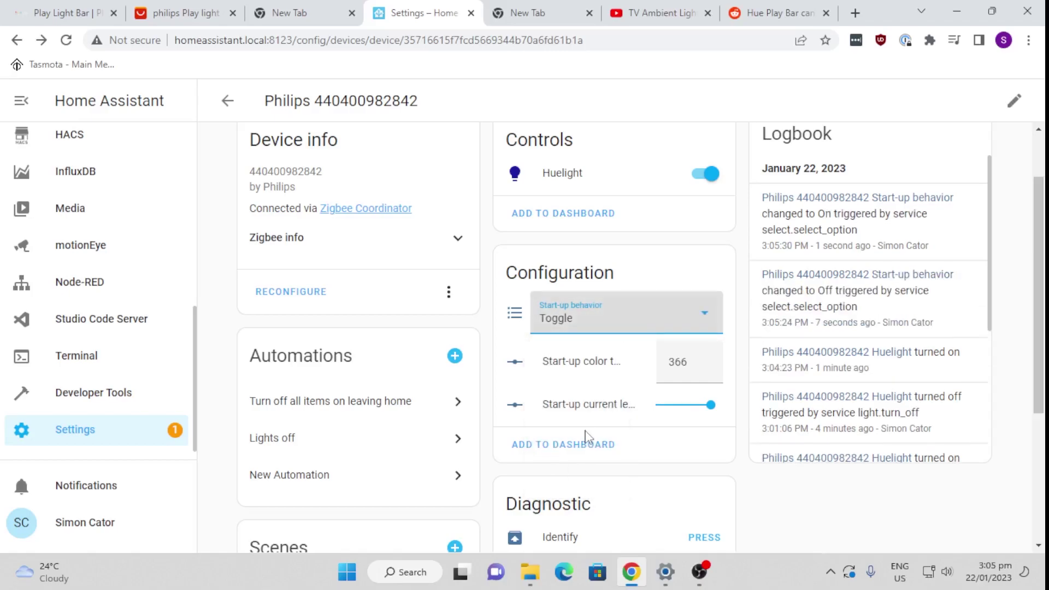
pyautogui.click(595, 327)
pyautogui.click(581, 470)
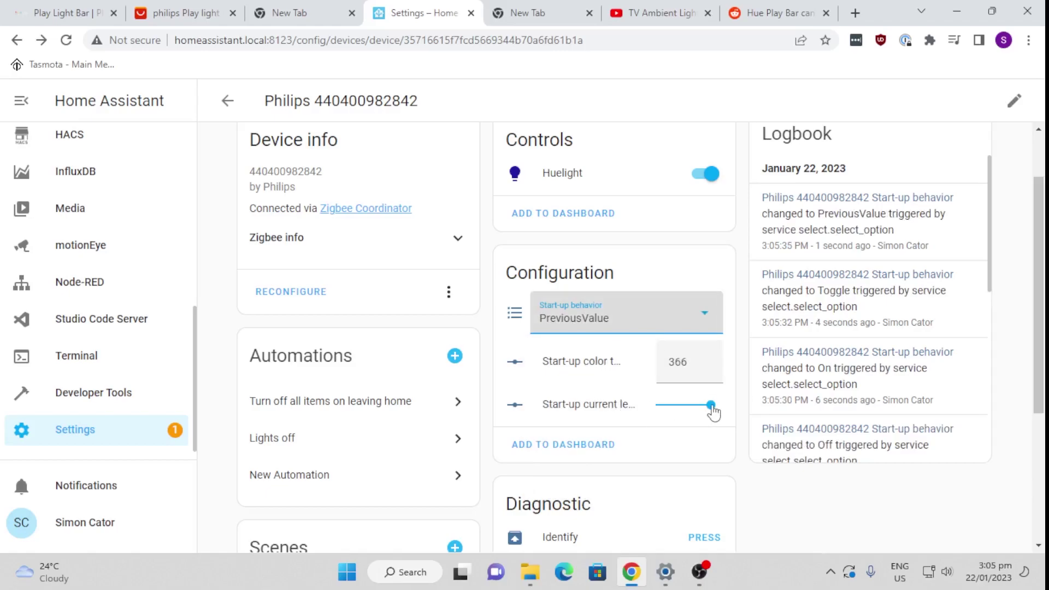
# Set start-up current level to 174, press Identify twice and reveal the LQI and RSSI readings.
pyautogui.moveTo(710, 407)
pyautogui.mouseDown()
pyautogui.moveTo(683, 405)
pyautogui.moveTo(693, 407)
pyautogui.mouseUp()
pyautogui.scroll(-1, 610, 450)
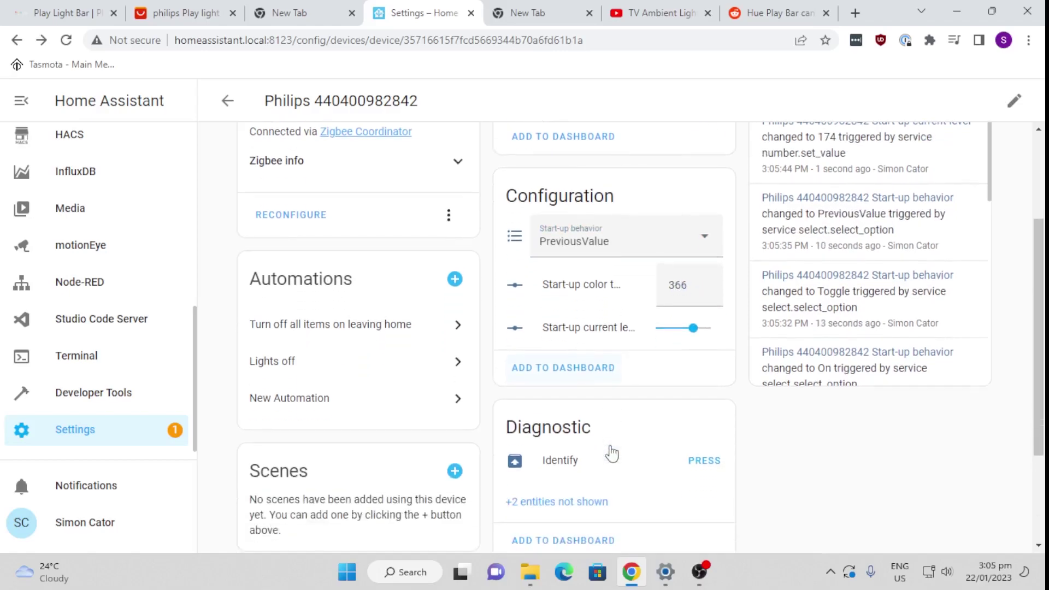
pyautogui.click(704, 463)
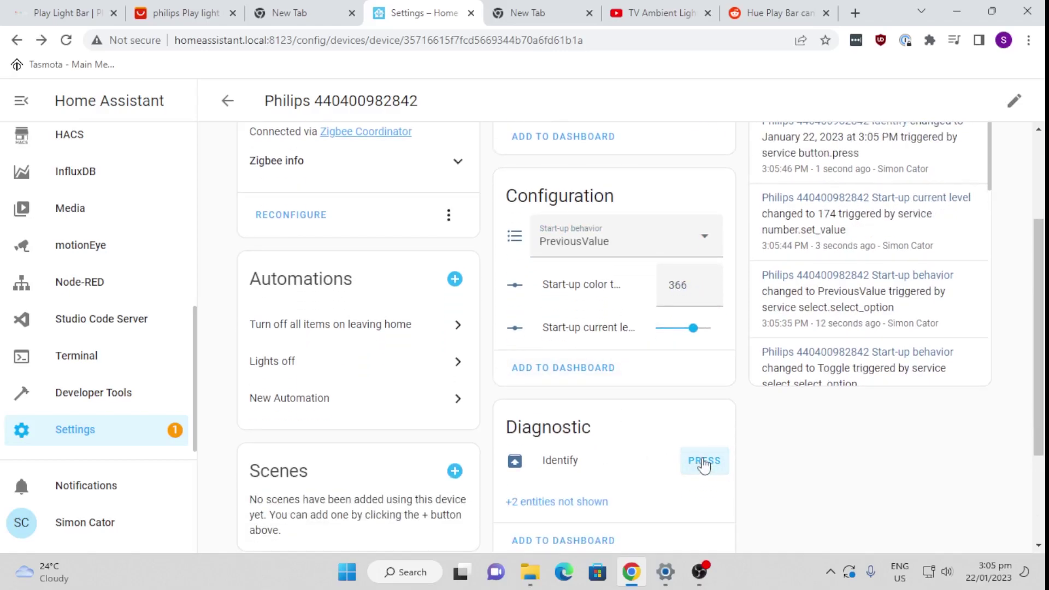
pyautogui.click(704, 463)
pyautogui.click(581, 501)
pyautogui.scroll(-1, 595, 498)
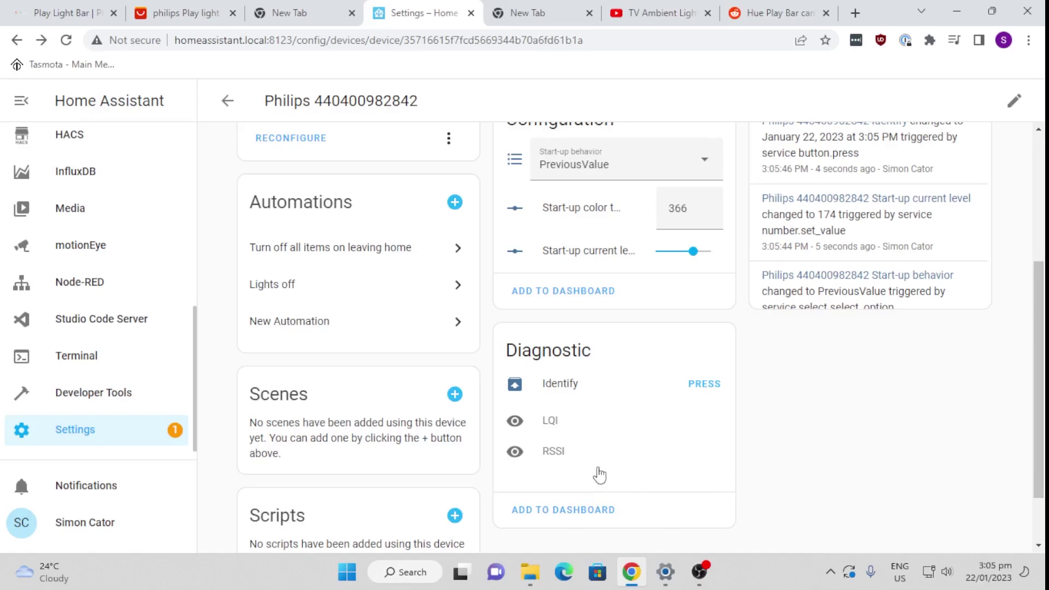
pyautogui.scroll(-1, 599, 475)
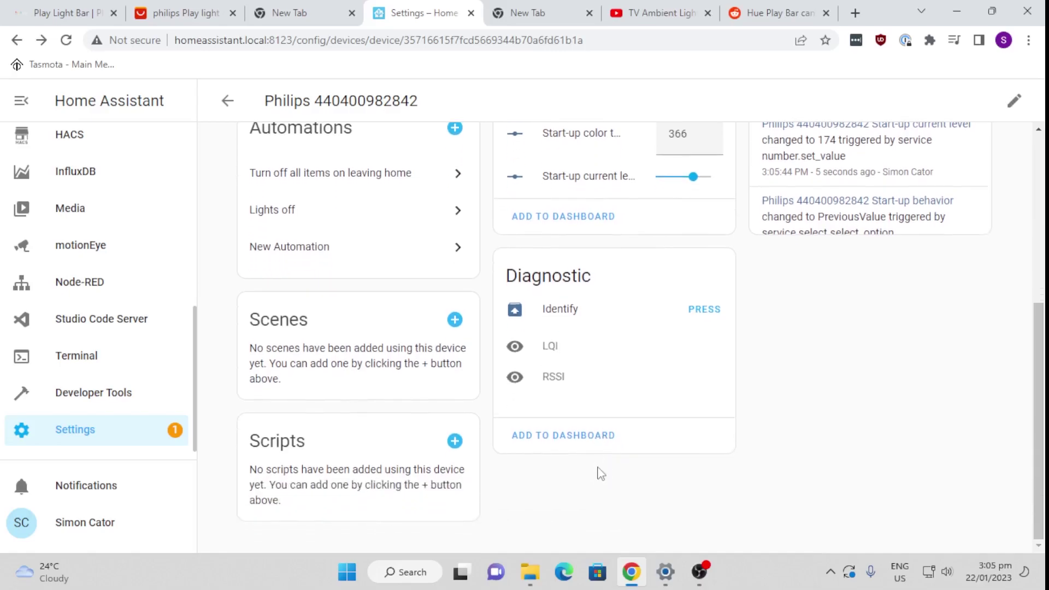
pyautogui.scroll(4, 601, 472)
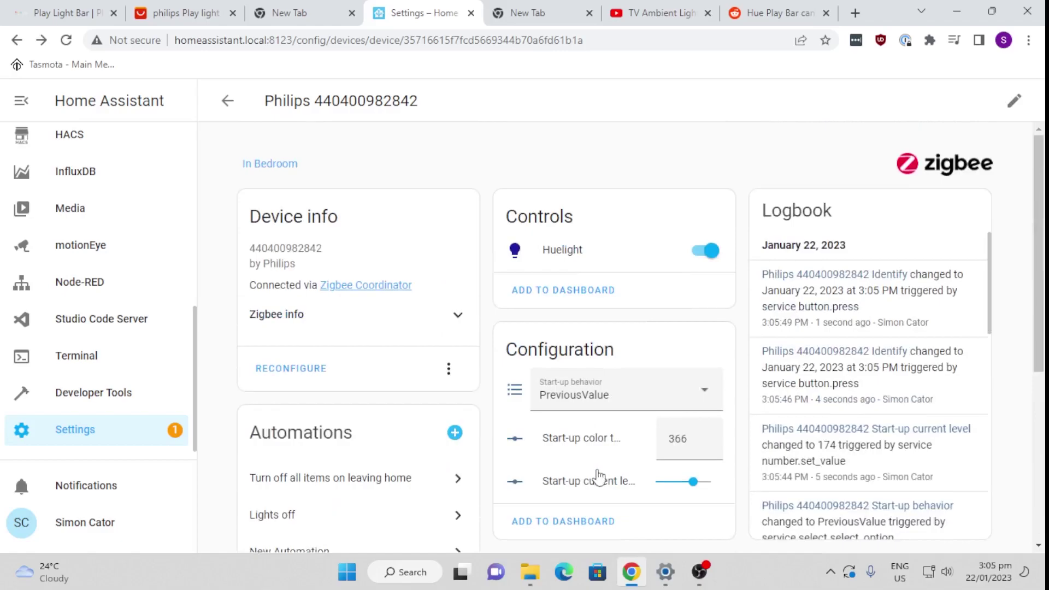